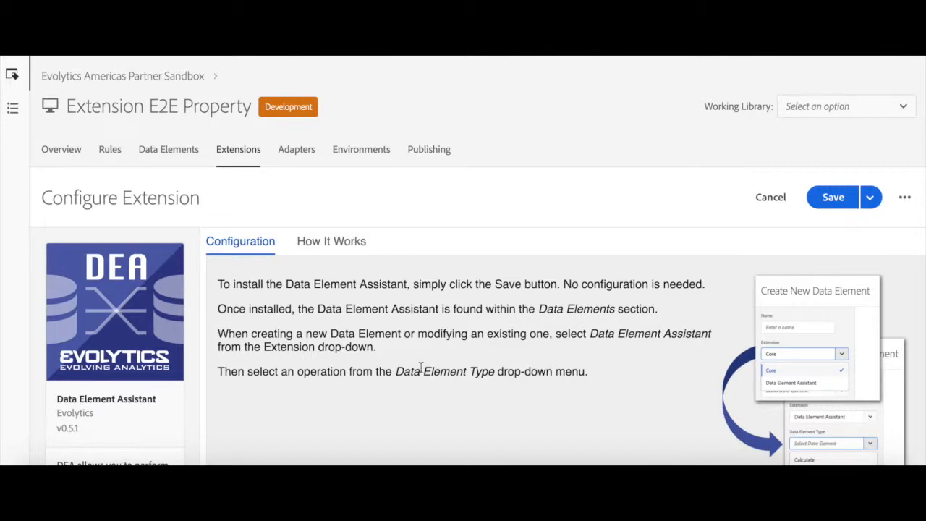
Review the How It Works guidance for the Data Element Assistant's Concatenate, Extract, Sequence and Calculate operations.
left_click(346, 244)
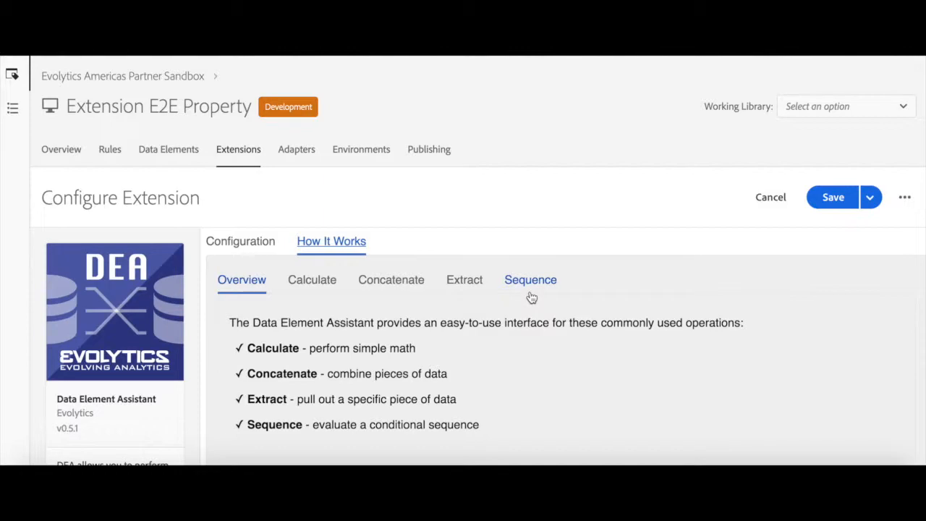
left_click(389, 284)
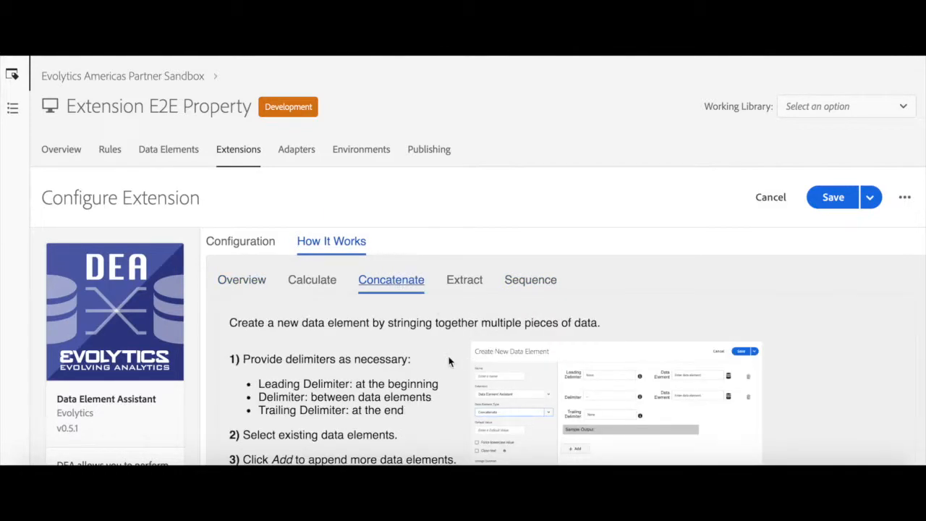
scroll(448, 361, "down", 2)
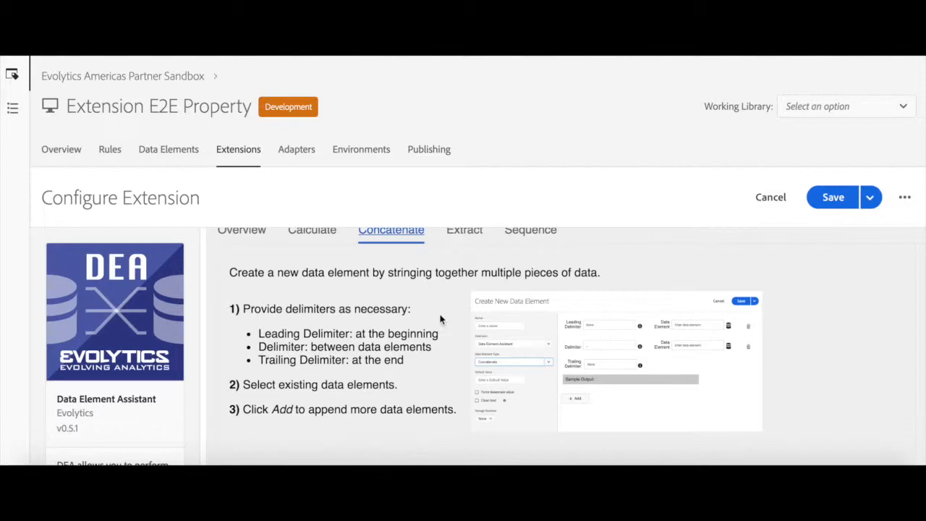
scroll(434, 297, "up", 1)
scroll(434, 297, "up", 1)
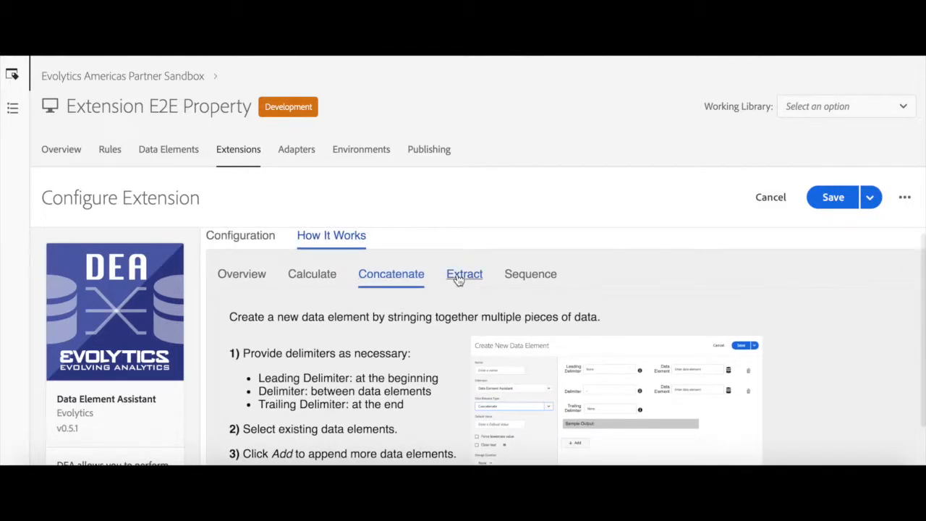
left_click(463, 275)
left_click(527, 282)
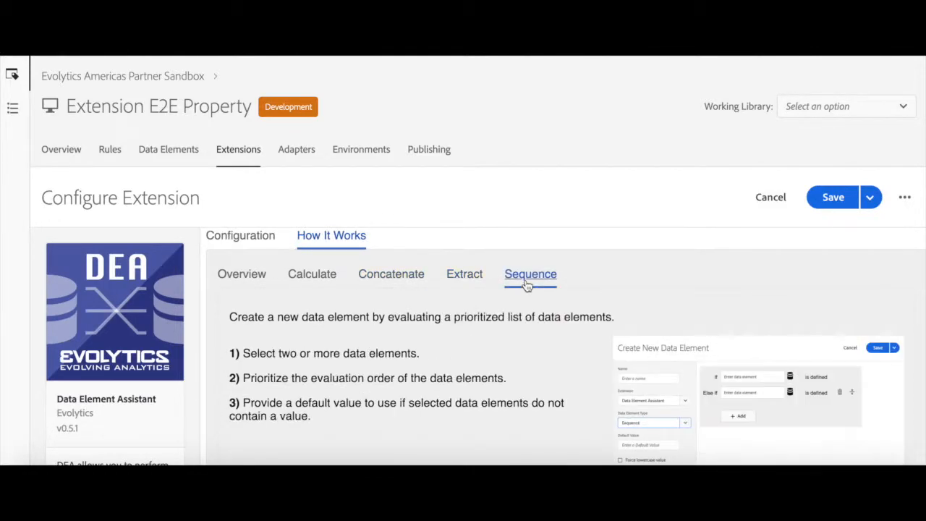
left_click(326, 275)
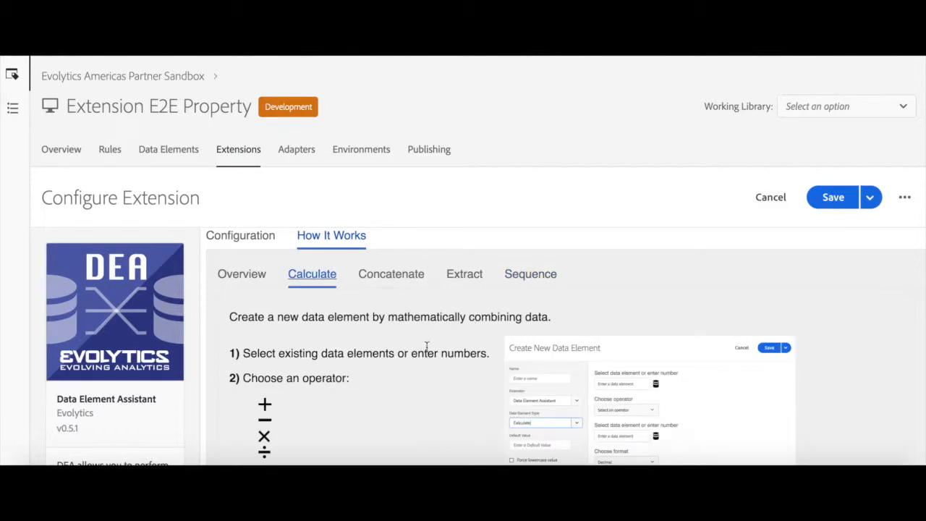
Save the Data Element Assistant configuration to install the extension, and start creating a new data element.
left_click(833, 203)
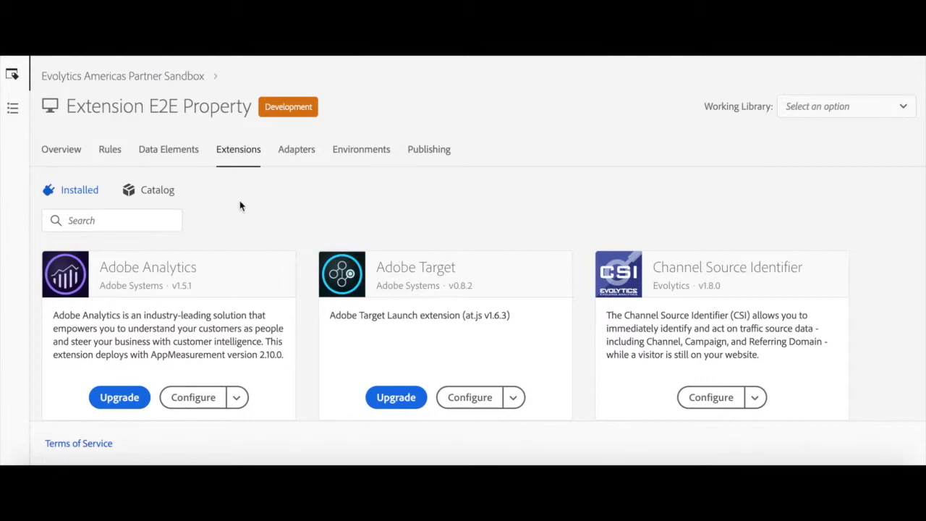
left_click(180, 154)
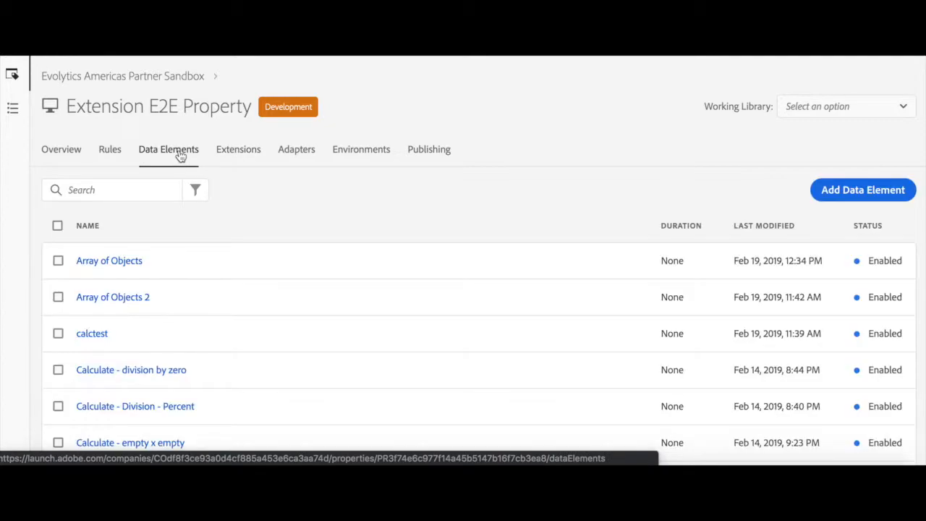
left_click(859, 186)
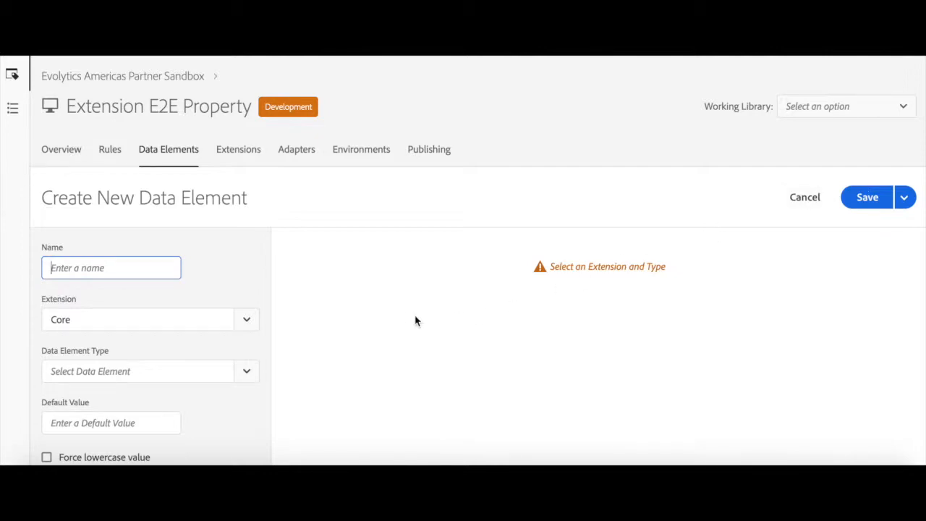
Set the new data element's extension to Data Element Assistant and its type to Concatenate.
left_click(250, 325)
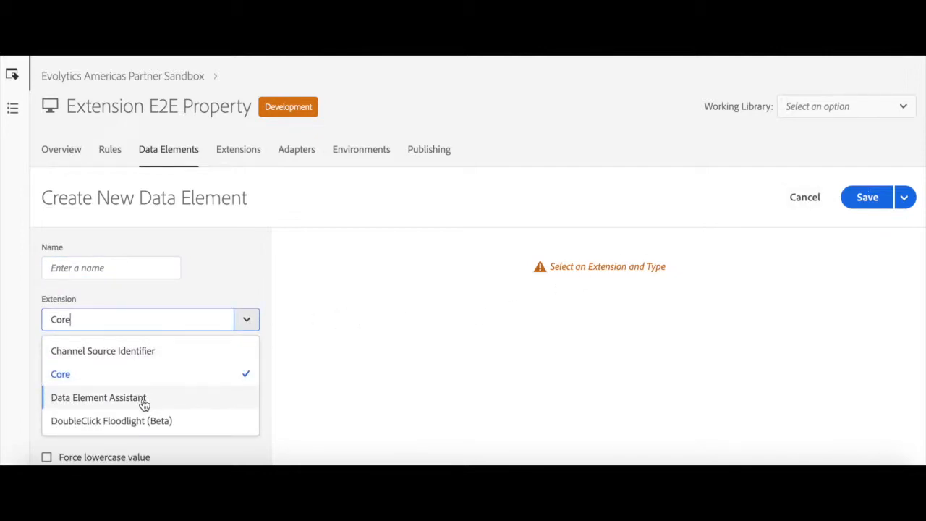
left_click(144, 399)
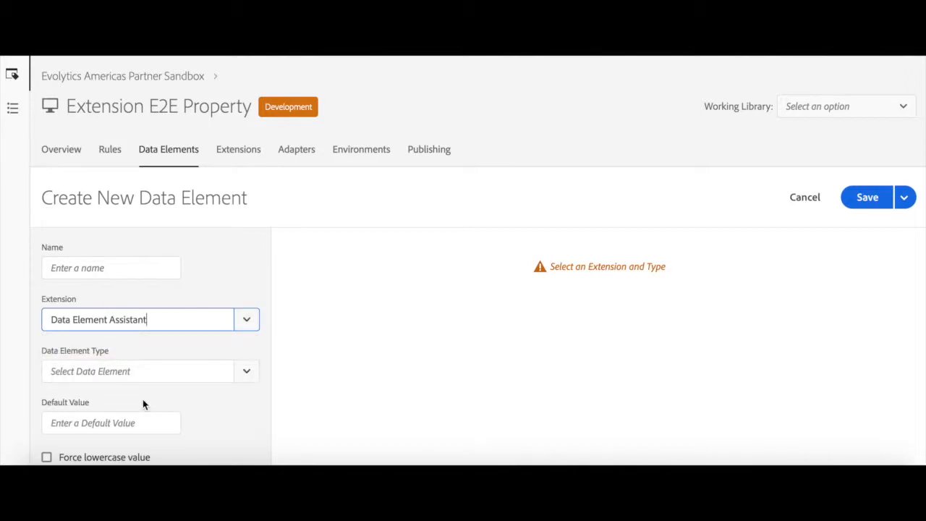
left_click(237, 378)
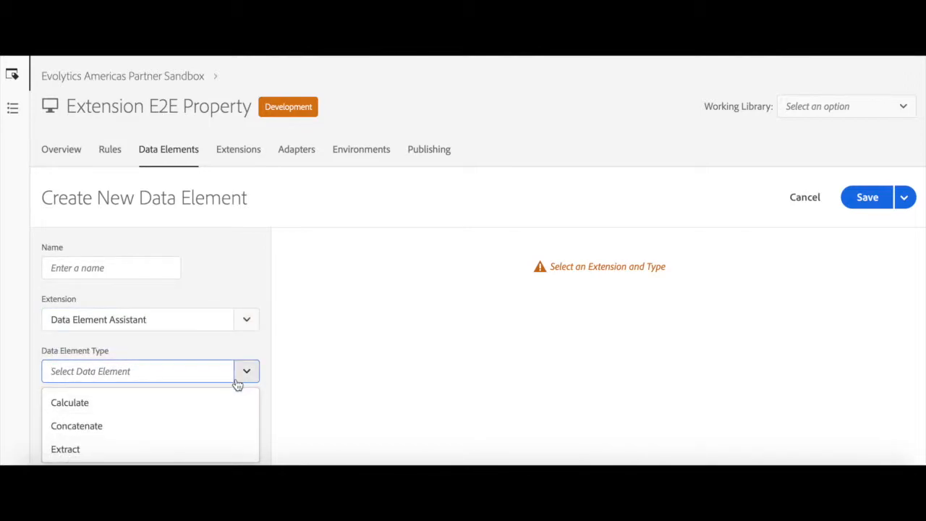
scroll(236, 415, "down", 1)
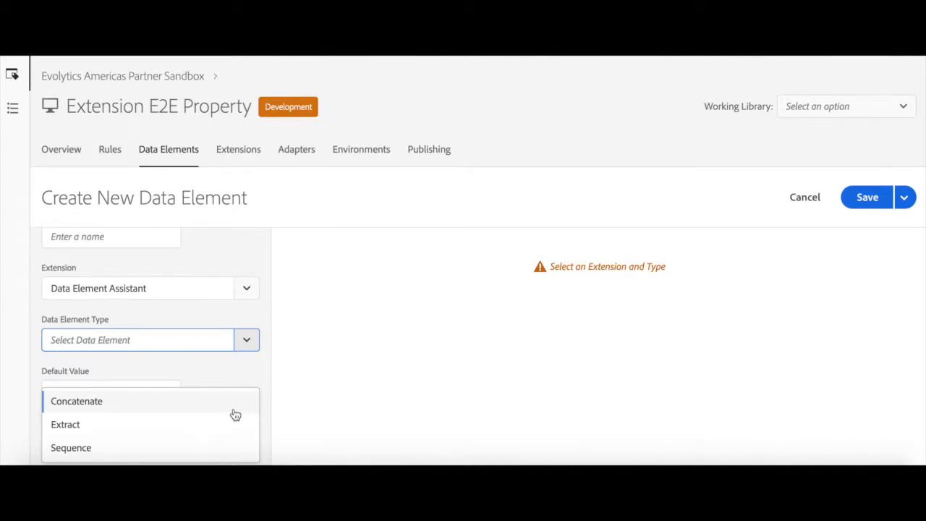
left_click(228, 411)
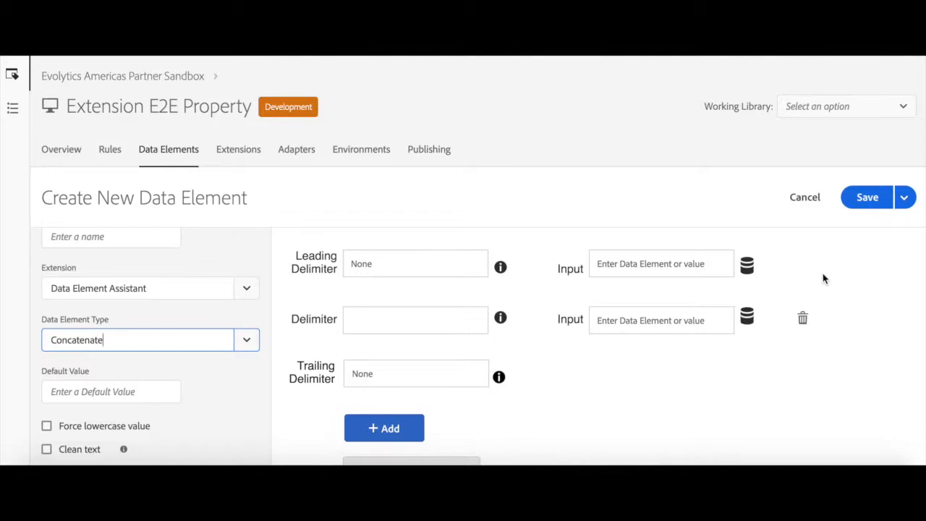
Search the existing data elements for "site" and assign site section as the first input.
left_click(747, 264)
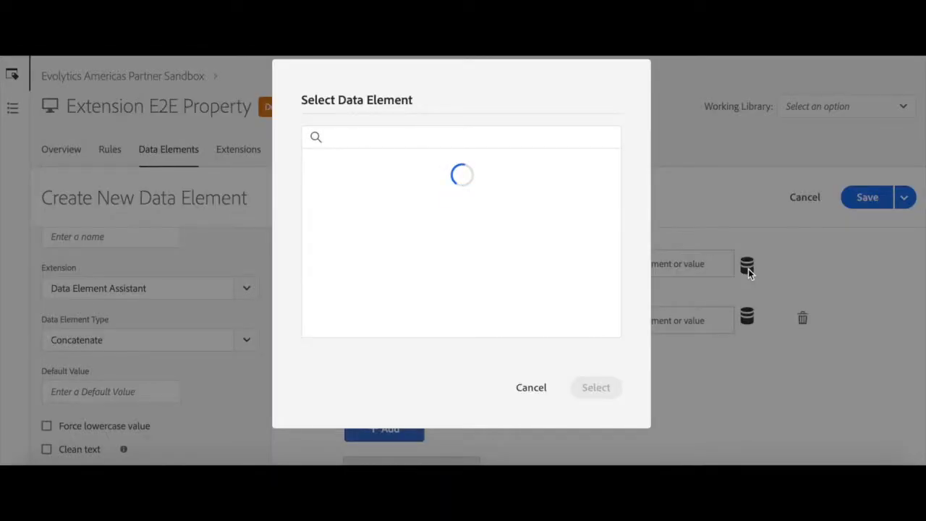
left_click(411, 142)
type("site")
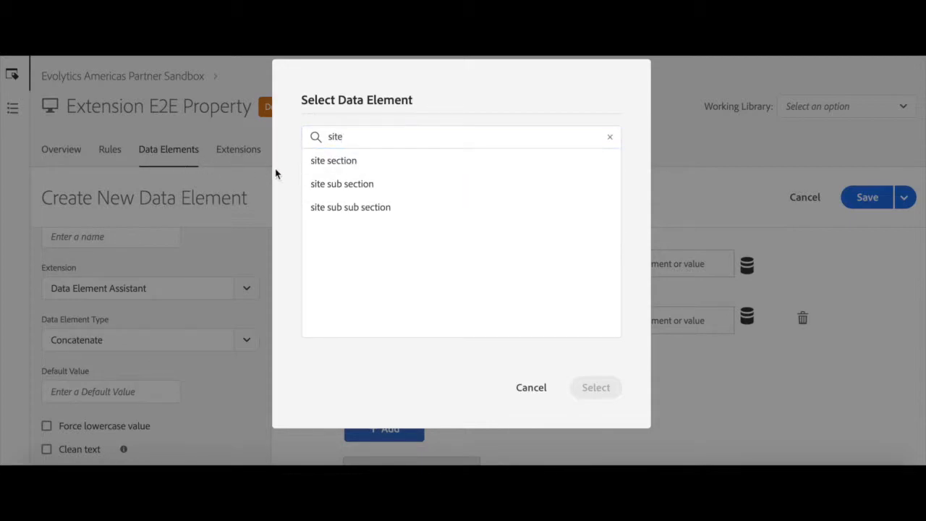
left_click(323, 170)
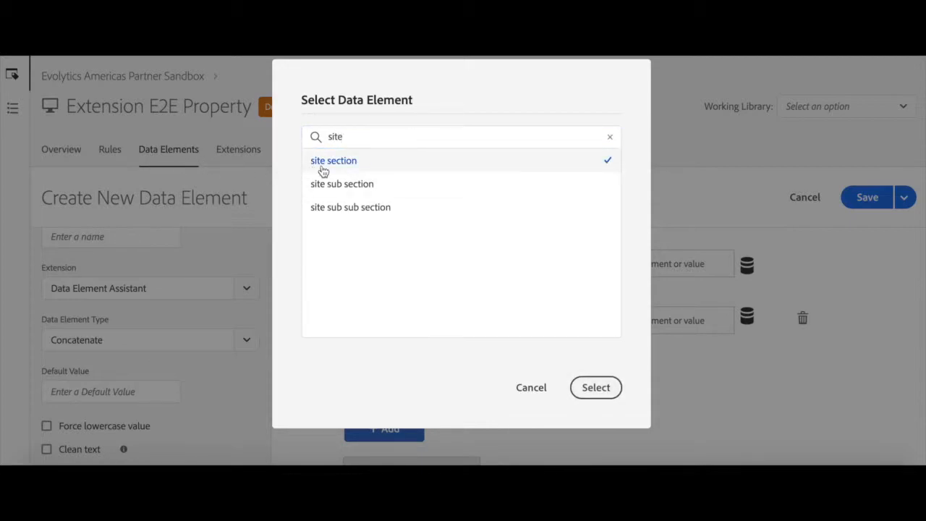
left_click(586, 393)
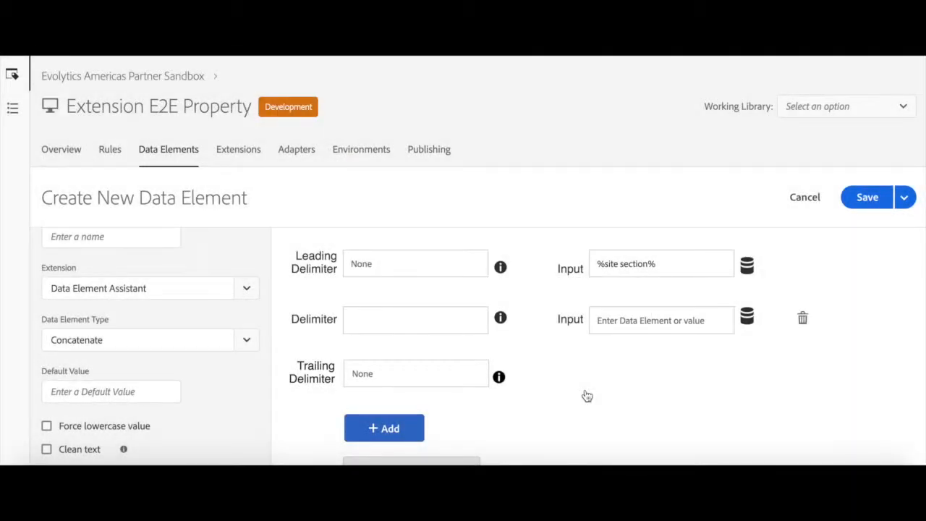
Set the first delimiter to "|" and assign the site sub section data element as the second input.
left_click(447, 327)
type("|")
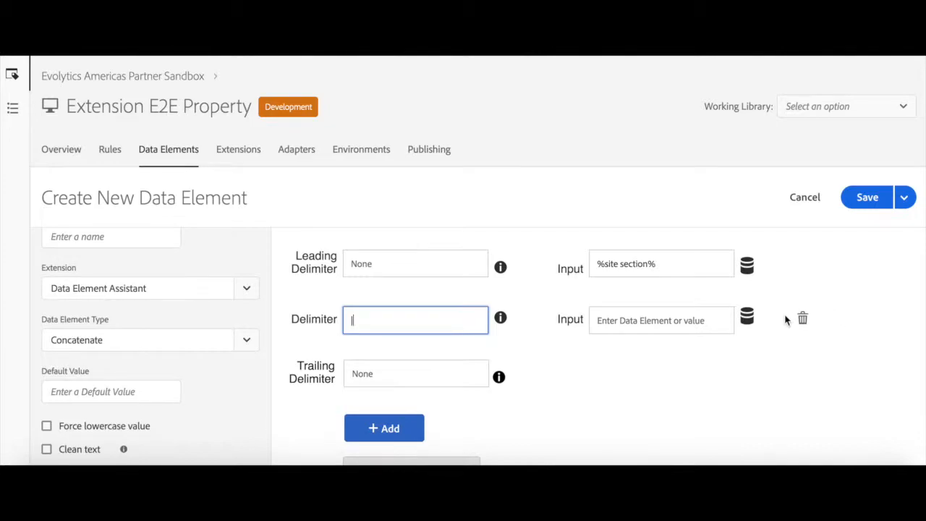
left_click(750, 320)
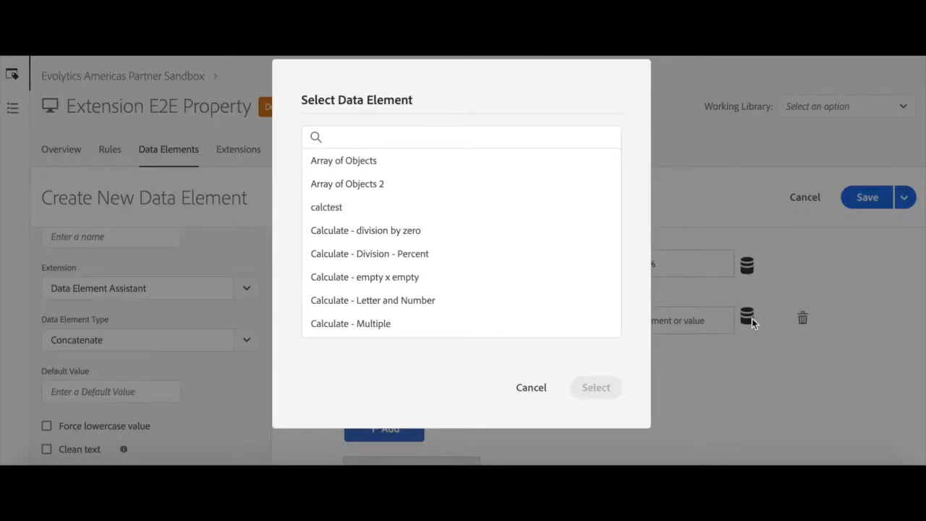
left_click(528, 138)
type("site")
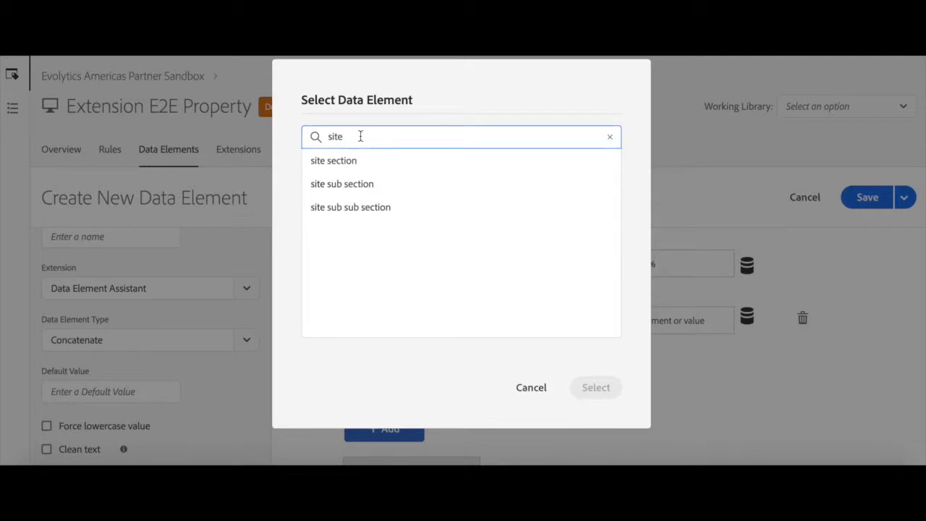
left_click(354, 185)
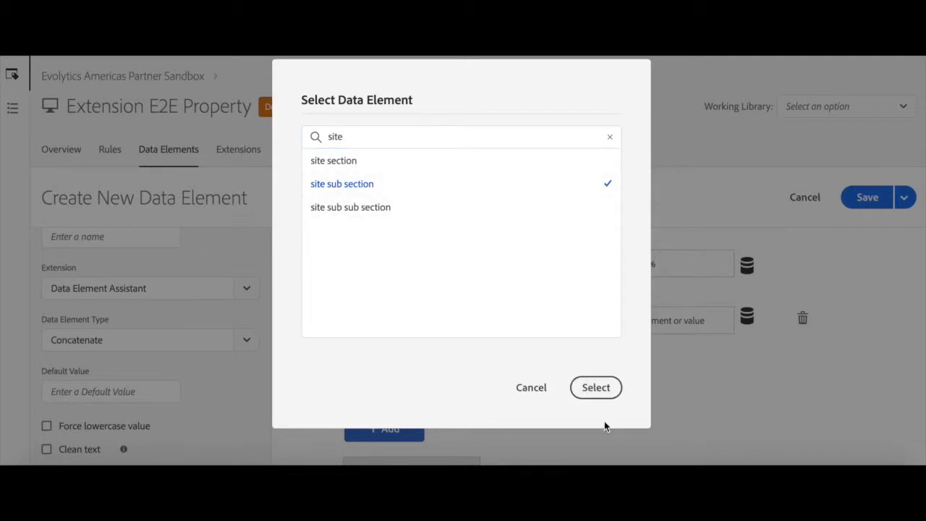
left_click(599, 397)
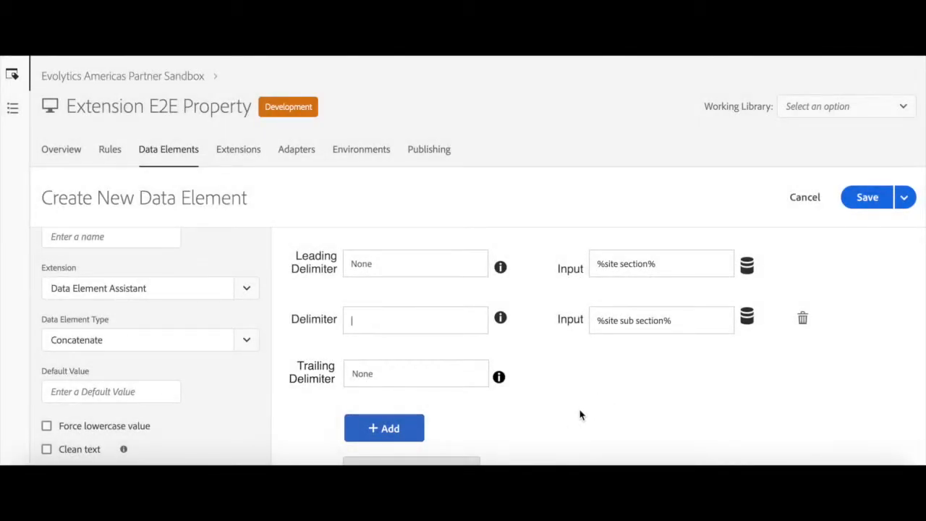
Add a third concatenation row with "|" as its delimiter and the site sub sub section data element as its input.
left_click(392, 429)
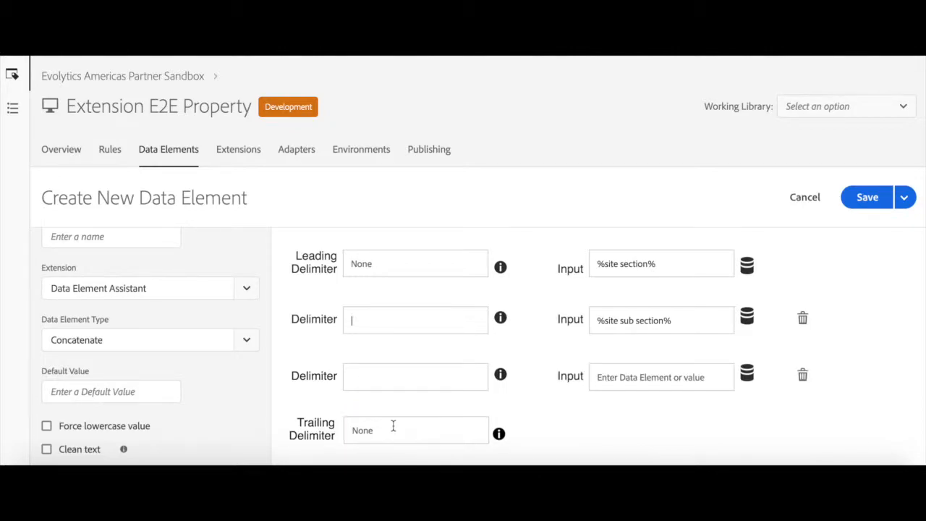
scroll(531, 403, "down", 1)
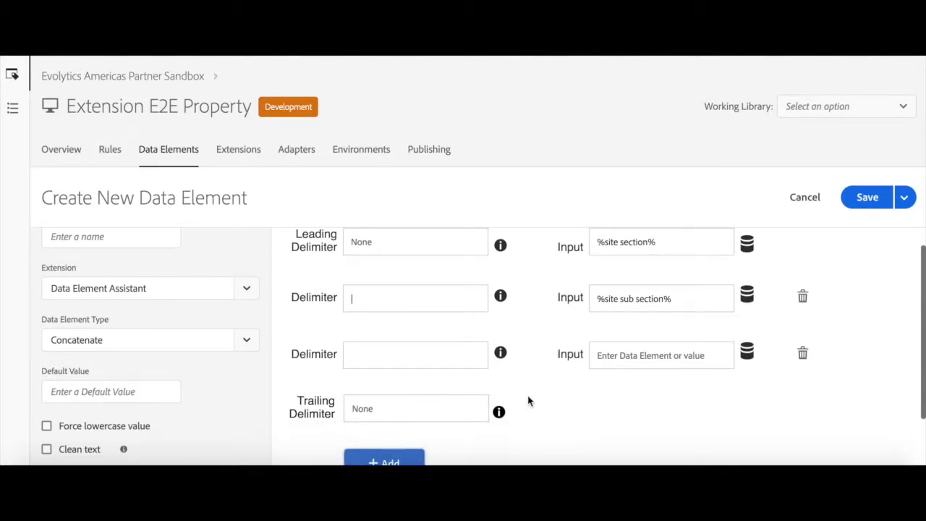
left_click(442, 360)
type("|")
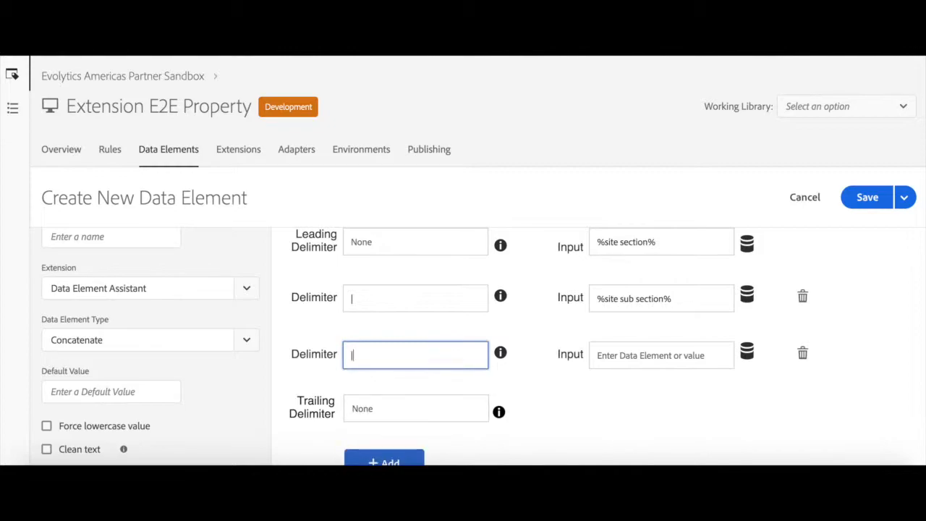
left_click(747, 353)
left_click(444, 138)
type("site")
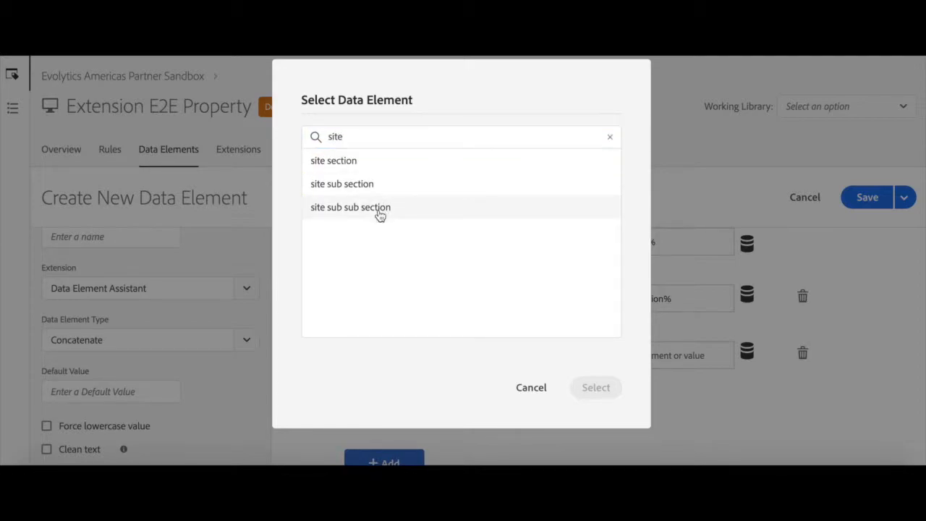
left_click(379, 215)
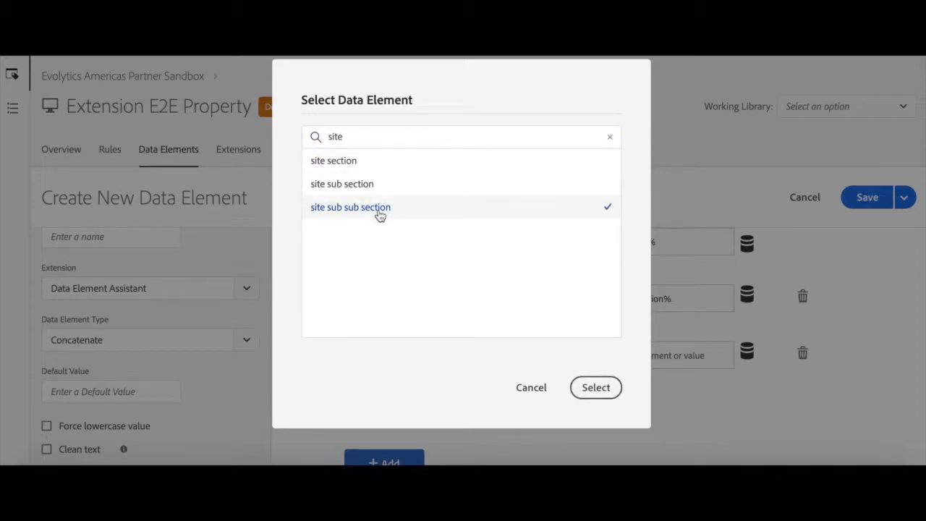
left_click(598, 390)
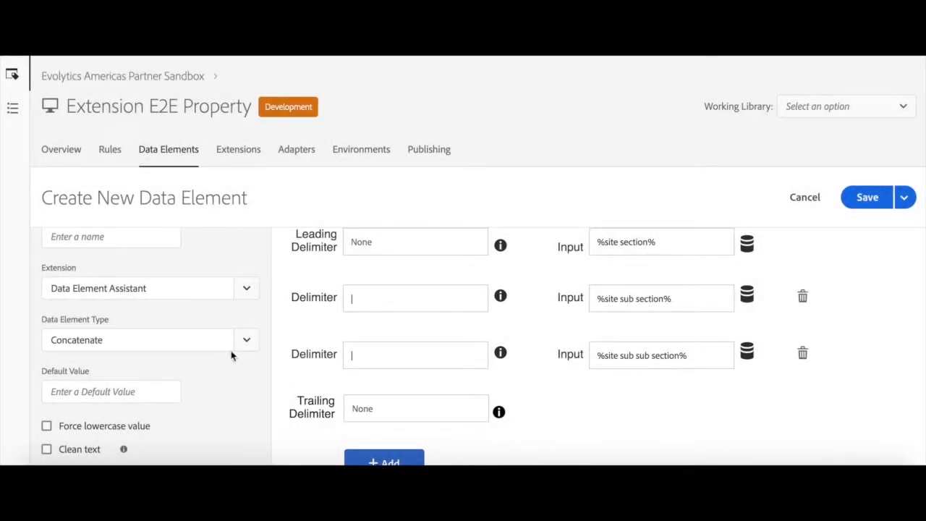
Name the new data element "Page Name".
scroll(192, 331, "up", 1)
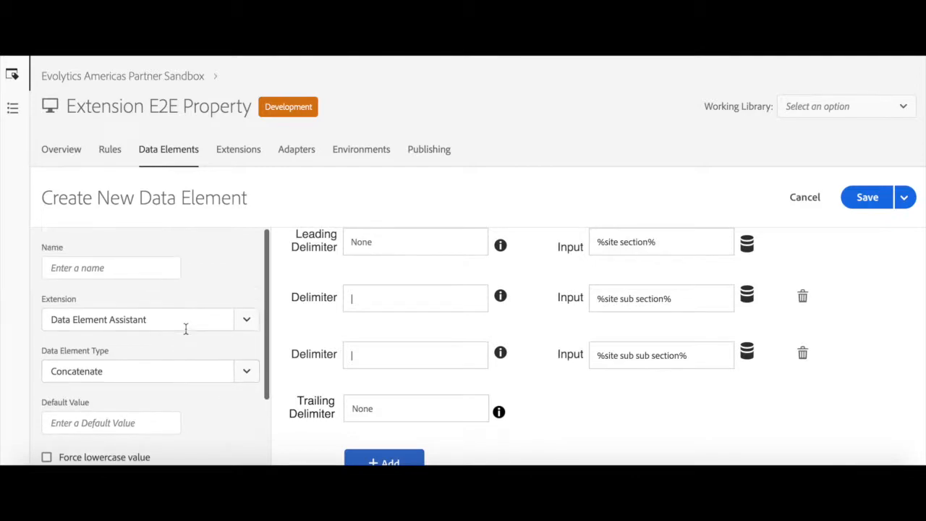
left_click(152, 269)
type("Page Name")
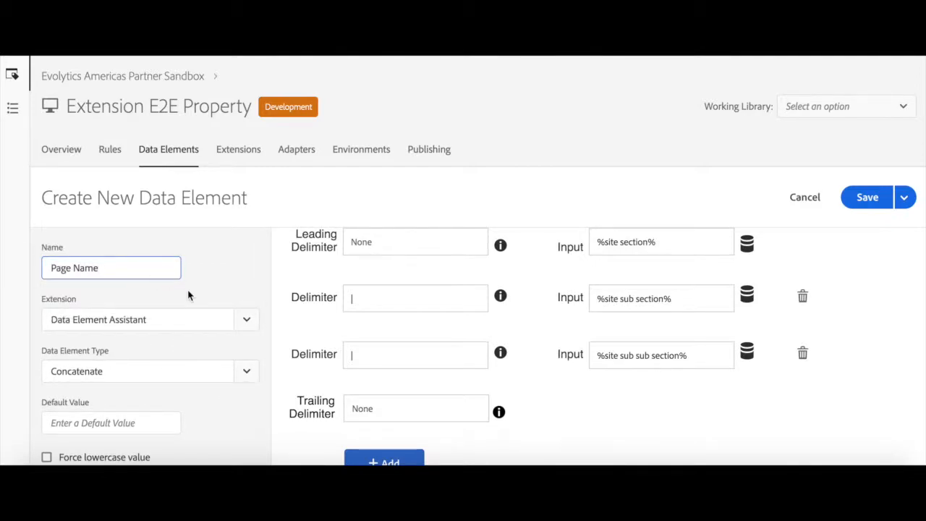
Force the data element's value to lowercase, set its storage duration to Pageview, and save it.
scroll(188, 295, "down", 2)
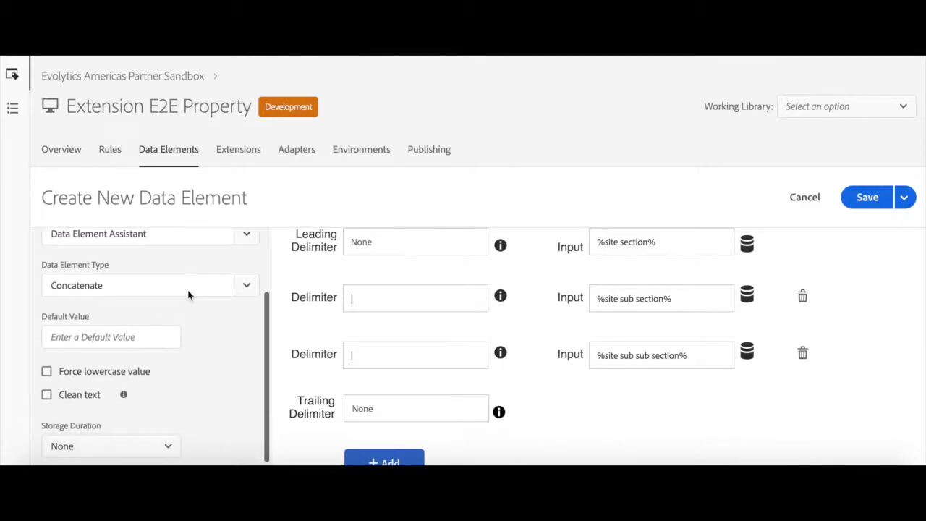
left_click(137, 372)
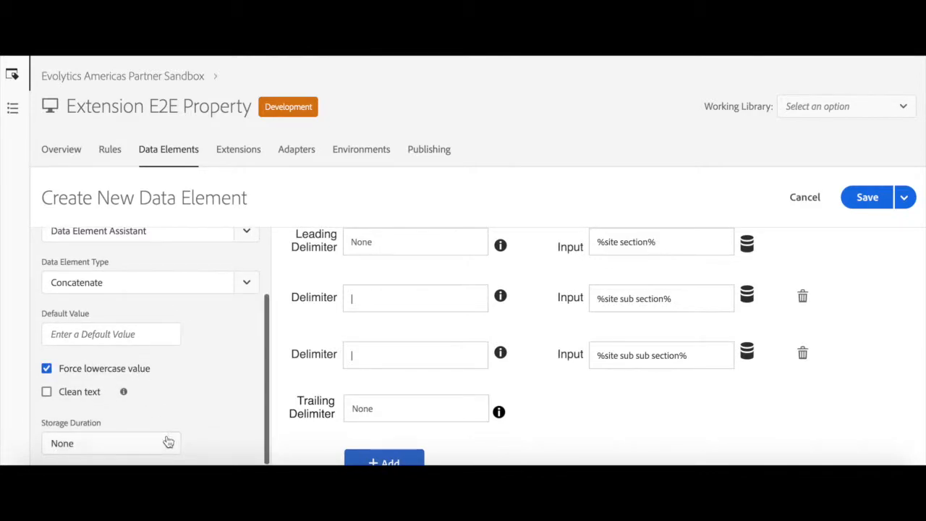
left_click(167, 443)
left_click(149, 375)
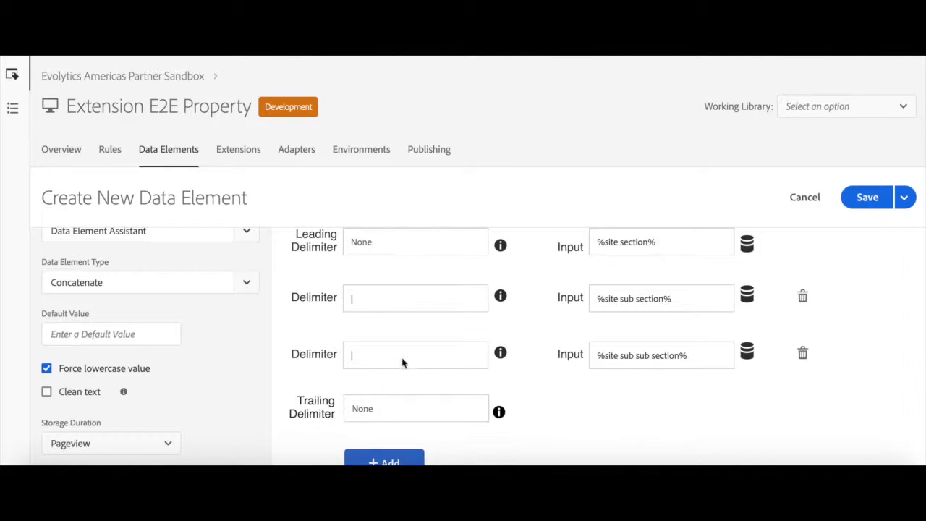
left_click(868, 197)
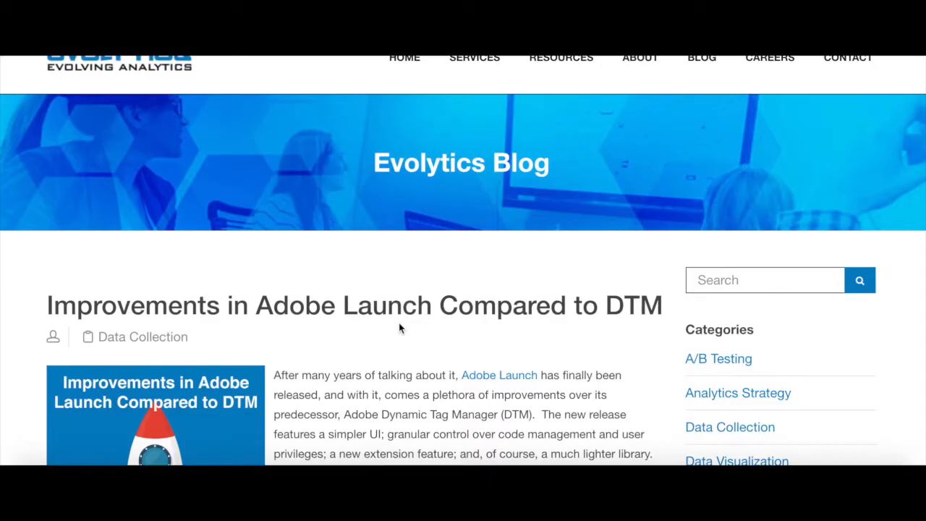
Open the browser's developer console on the Evolytics blog article about Adobe Launch improvements.
scroll(399, 327, "down", 1)
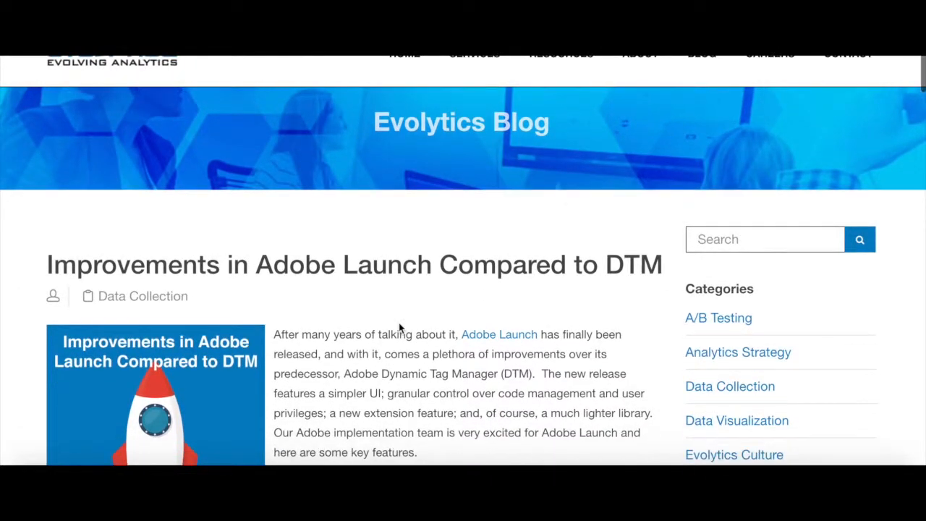
right_click(399, 326)
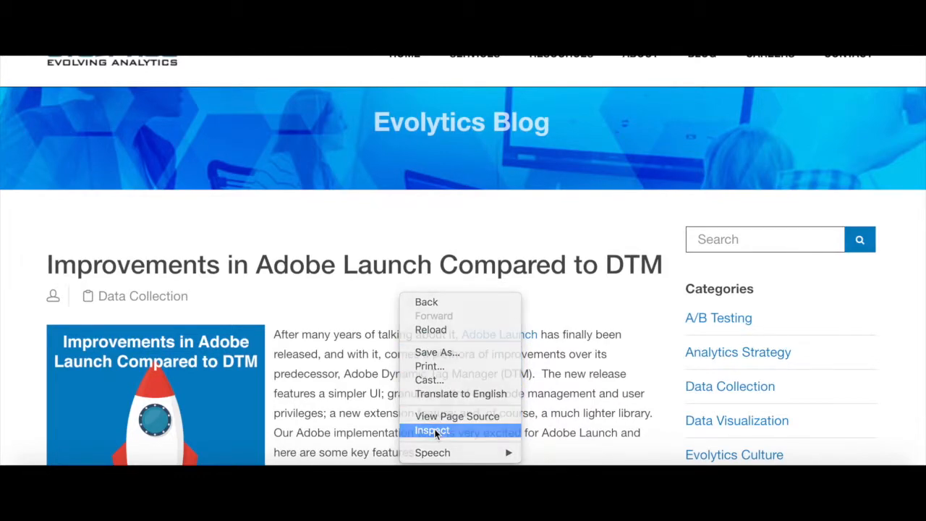
left_click(434, 430)
left_click(123, 216)
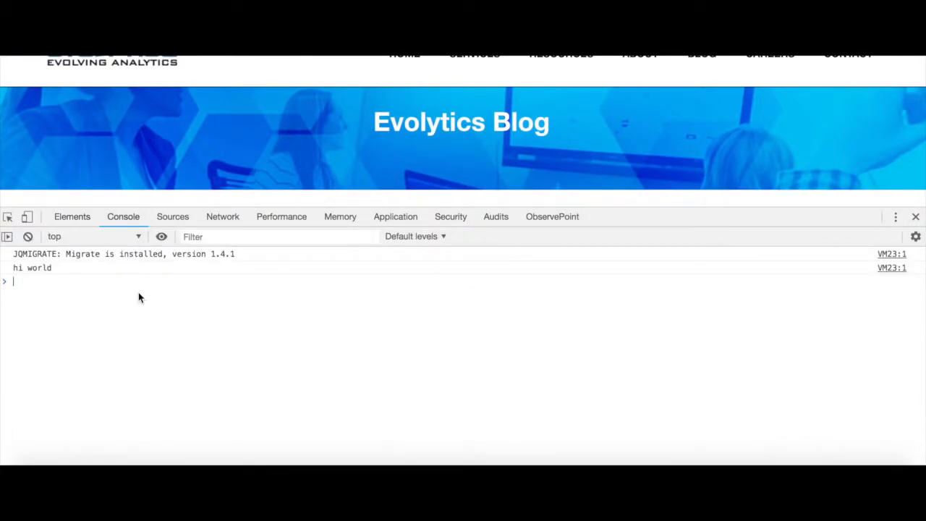
Query the page name data element in the console by running _satellite.getVar('pageName');.
type("_satellite")
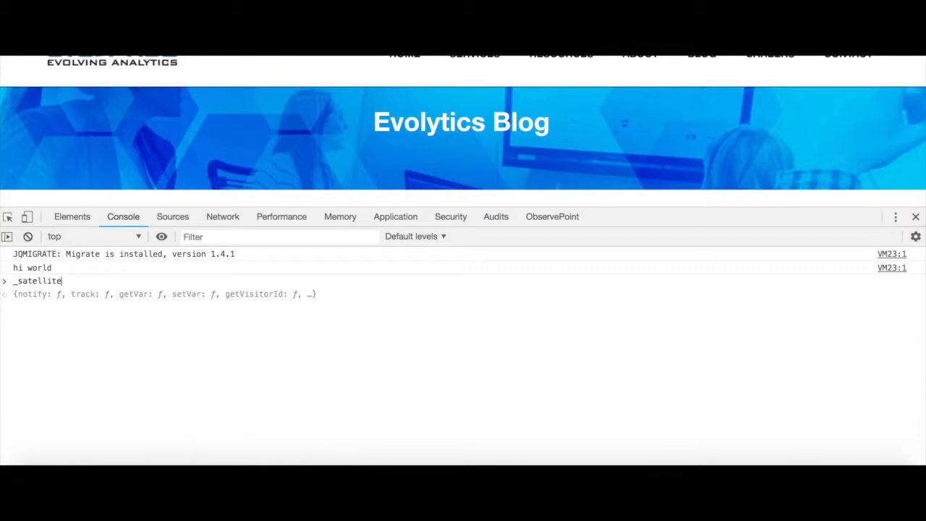
type(".getVar(")
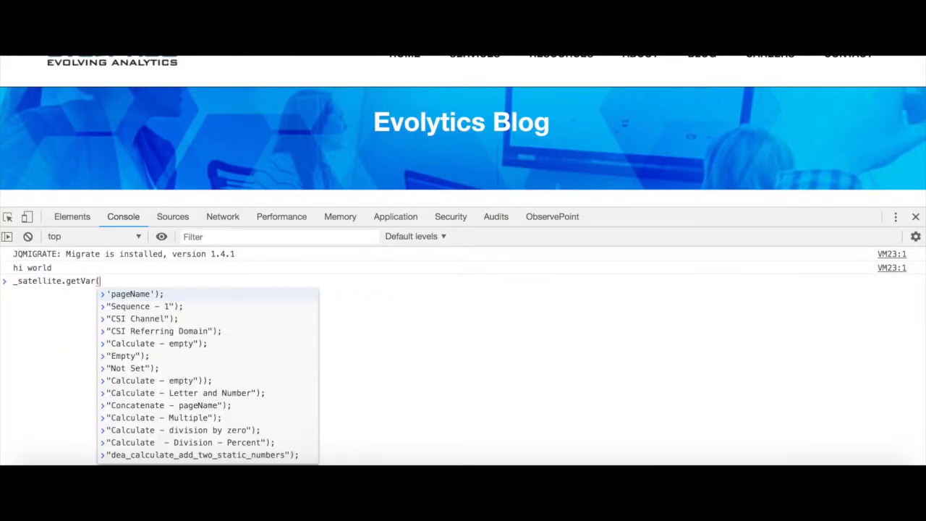
key("Down")
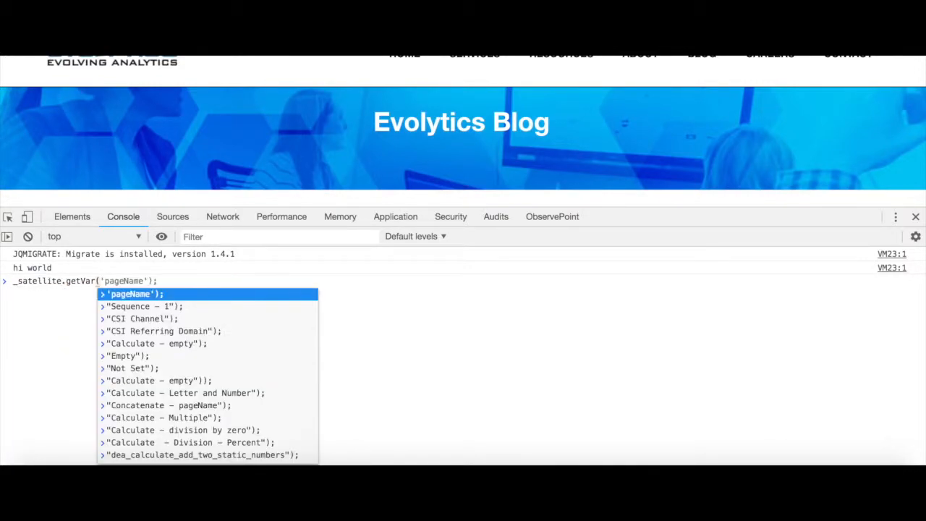
key("Return")
key("Return")
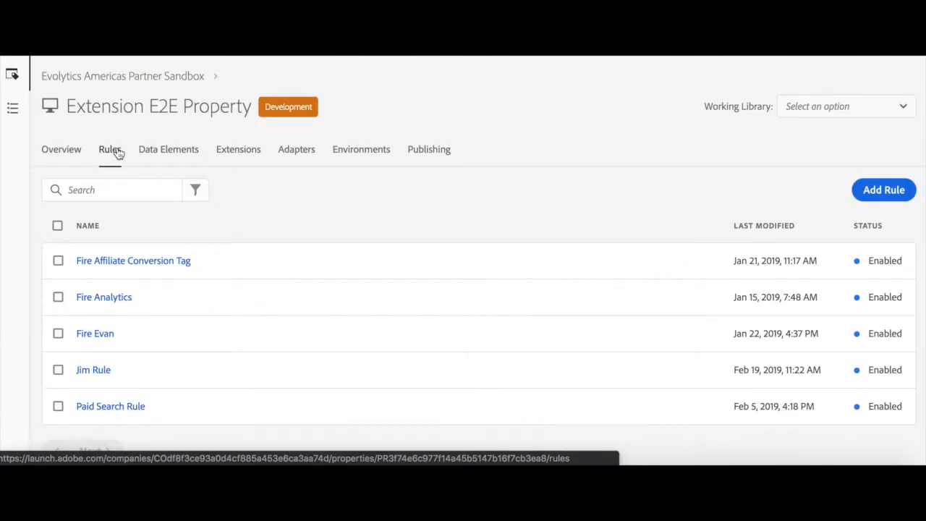
Start a new data element in the Extension E2E Property using the Data Element Assistant extension and the Calculate type.
left_click(169, 152)
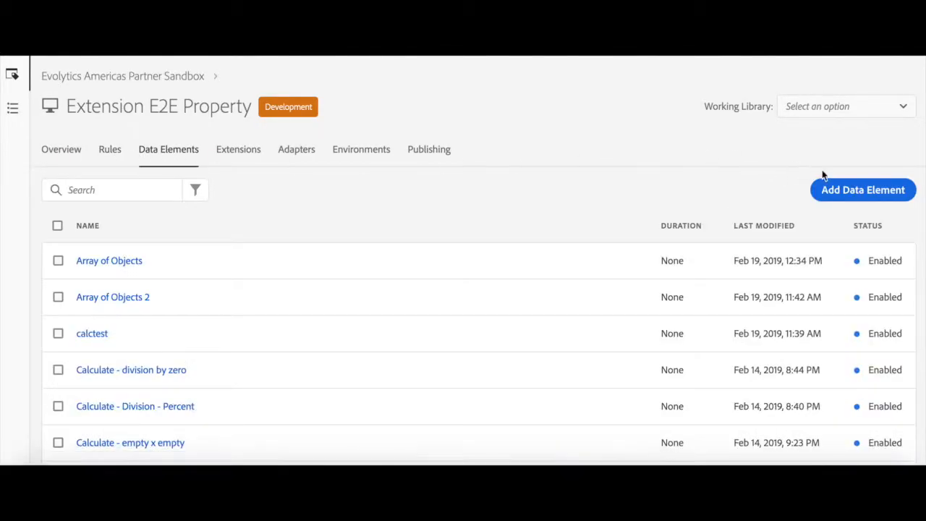
left_click(854, 189)
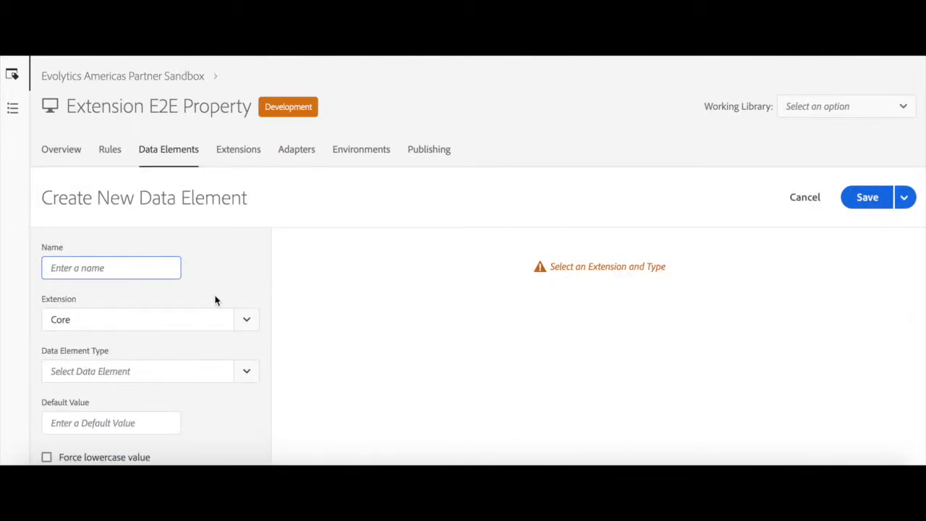
left_click(249, 325)
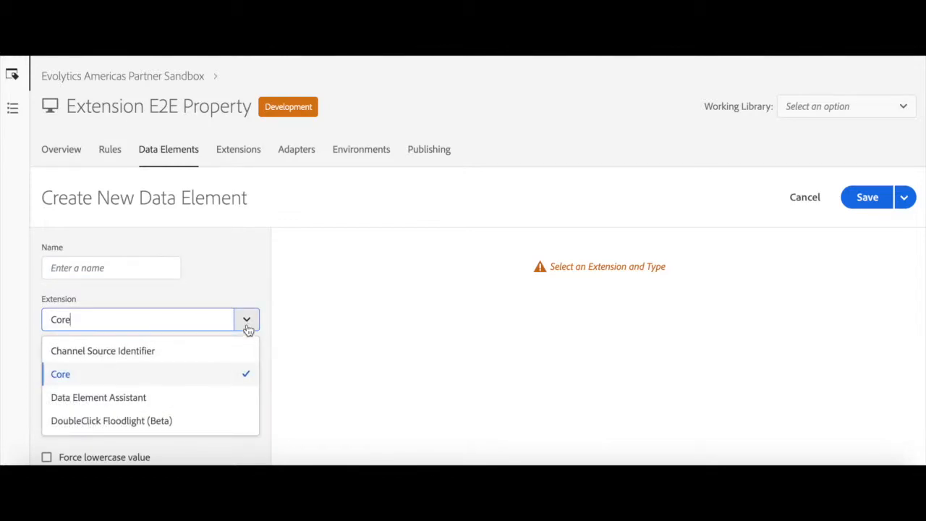
left_click(224, 397)
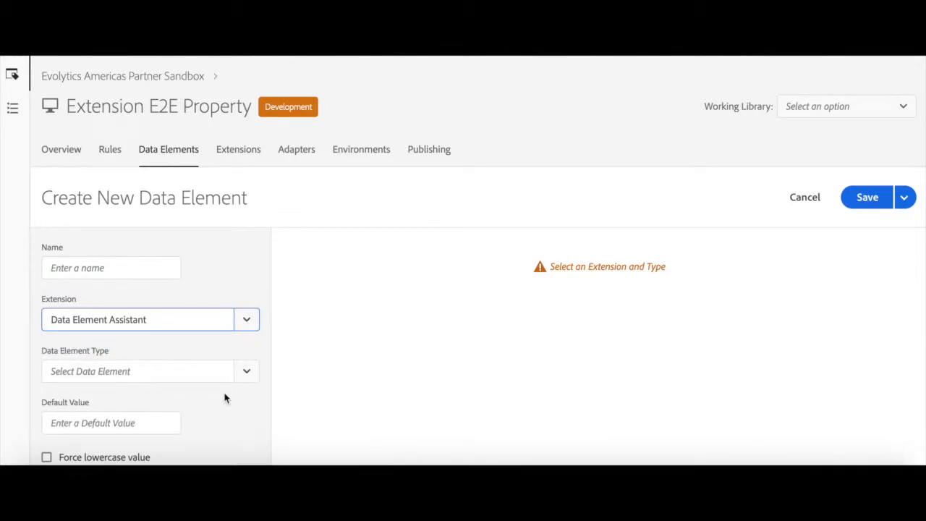
left_click(246, 377)
left_click(217, 401)
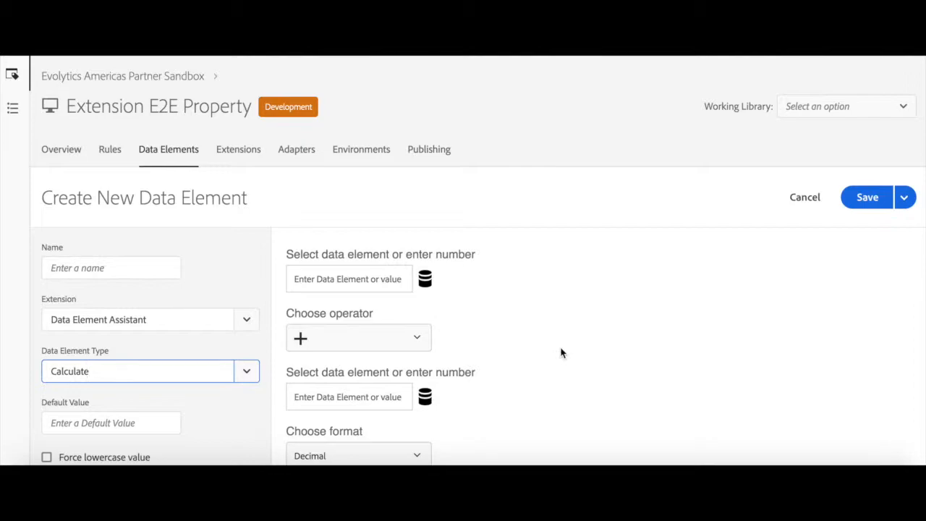
Examine the operator and format choices offered for the Calculate data element.
scroll(591, 334, "down", 1)
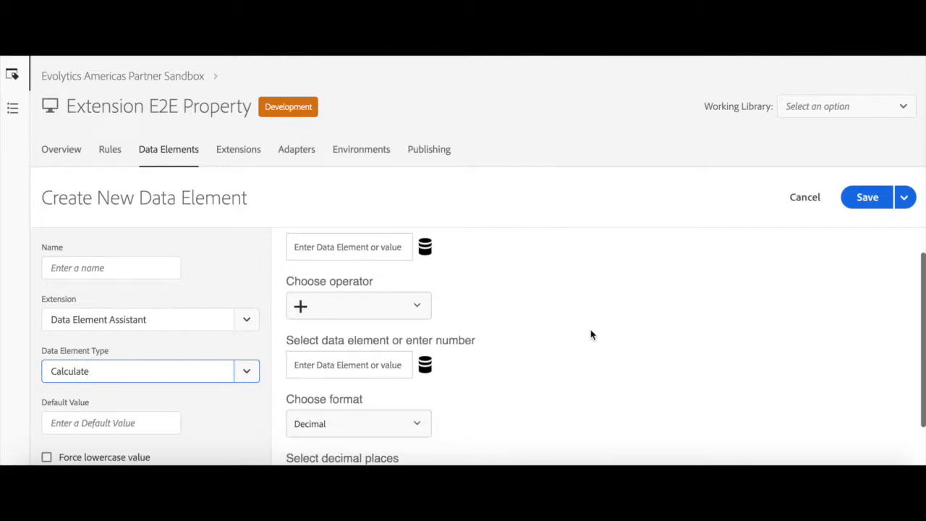
left_click(417, 314)
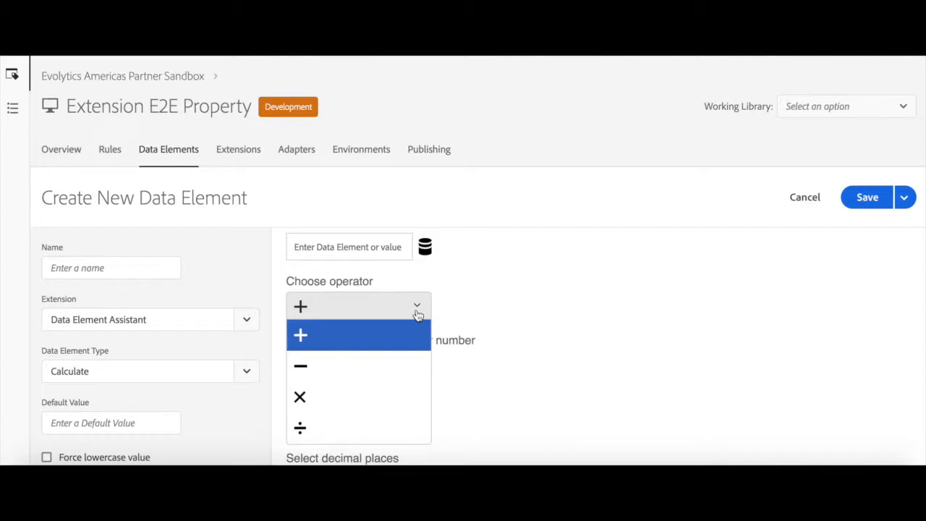
scroll(531, 326, "down", 2)
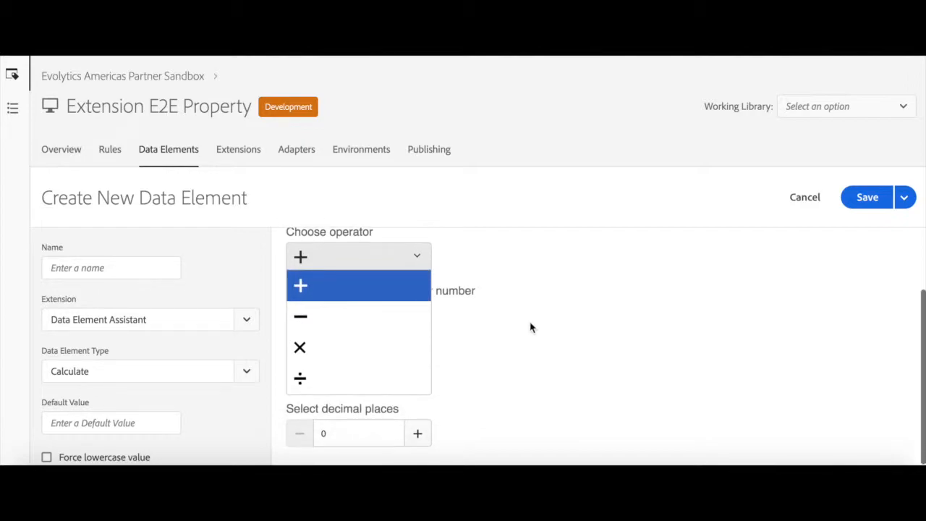
left_click(531, 328)
left_click(420, 377)
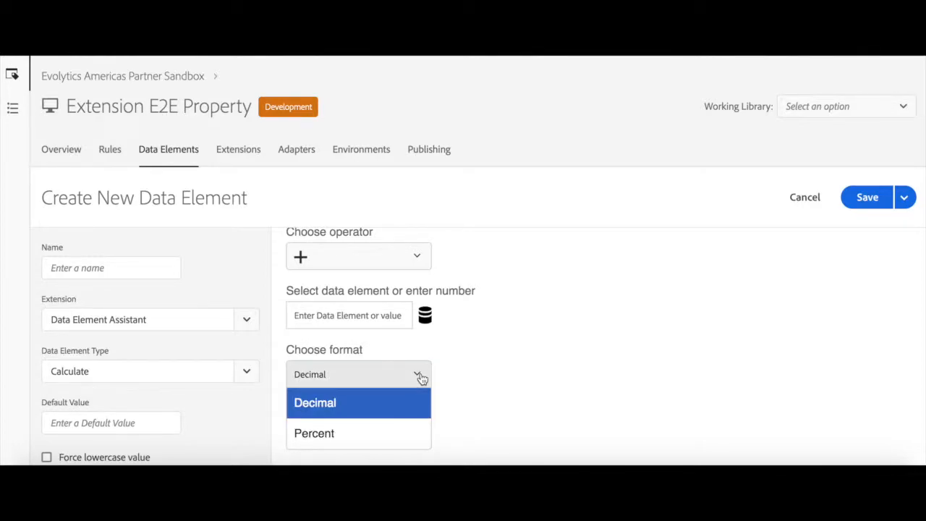
Switch the new data element's type to Extract.
left_click(247, 372)
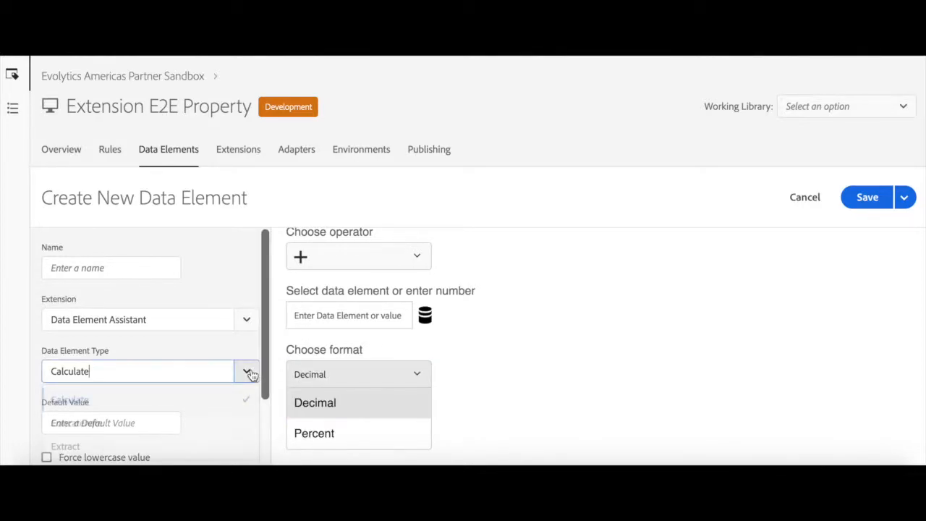
scroll(210, 409, "down", 1)
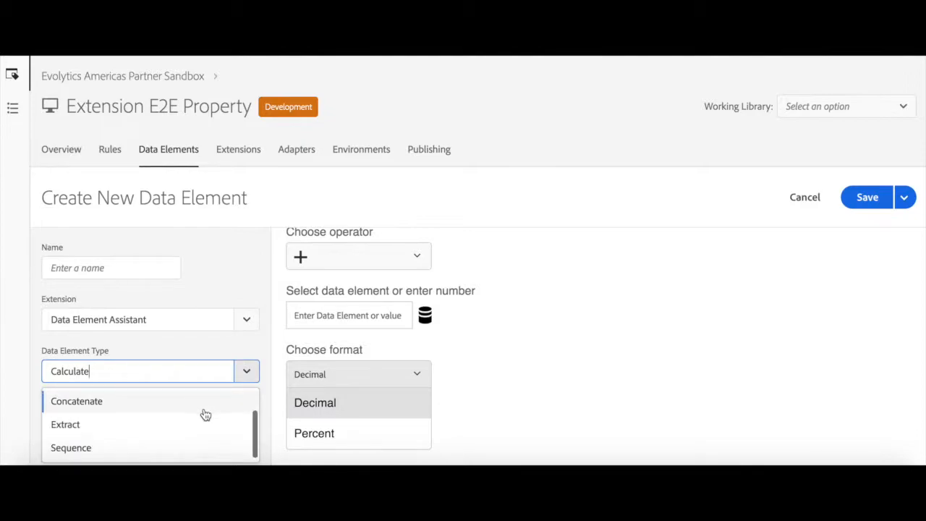
left_click(202, 422)
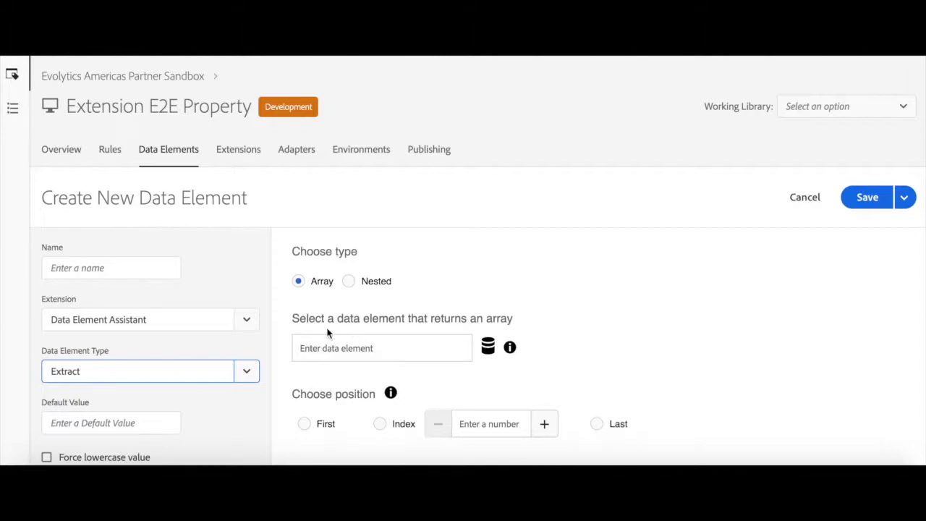
Change the new data element's type to Sequence.
left_click(246, 377)
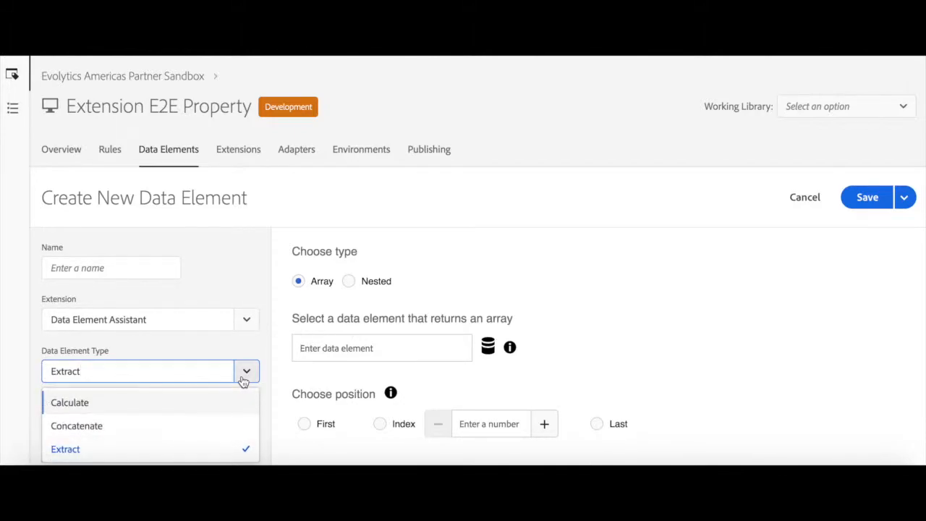
scroll(202, 424, "down", 1)
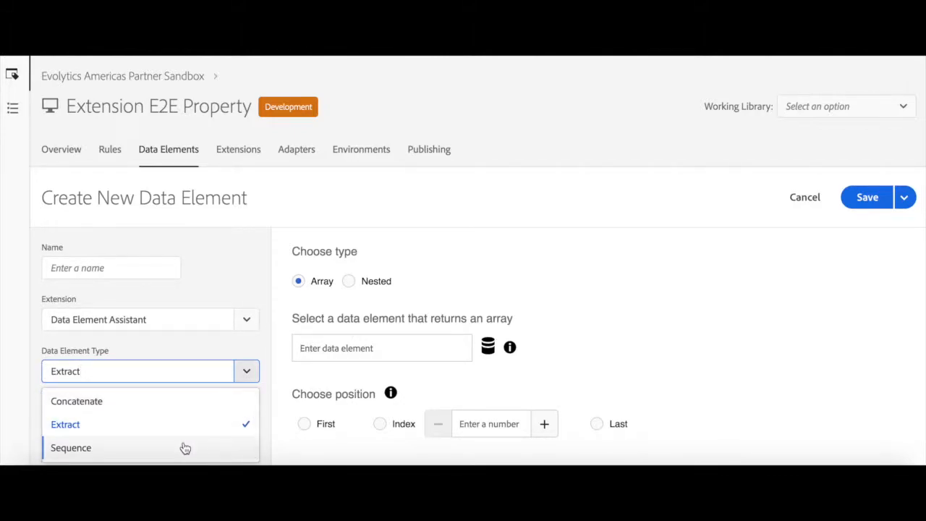
left_click(184, 447)
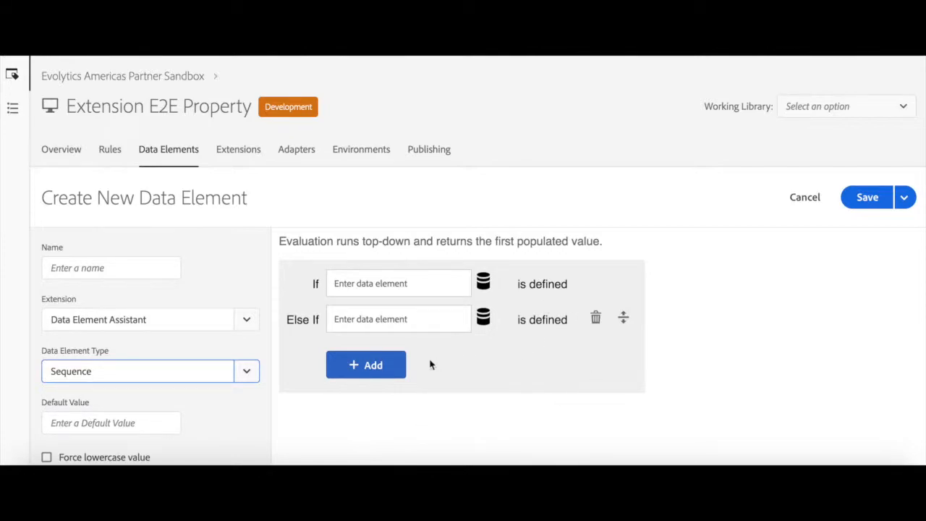
Add another Else If row to the sequence and reorder the rows by moving the last one upward.
left_click(388, 371)
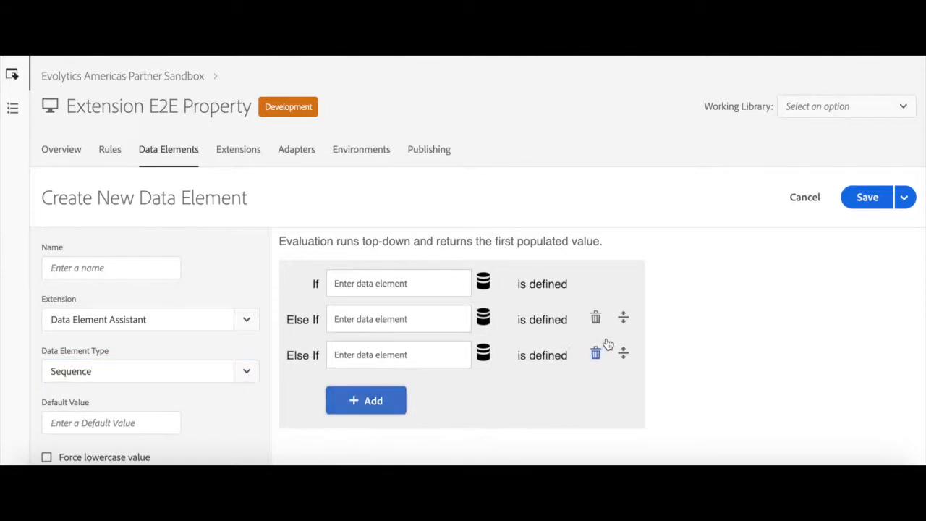
left_click_drag(624, 353, 620, 314)
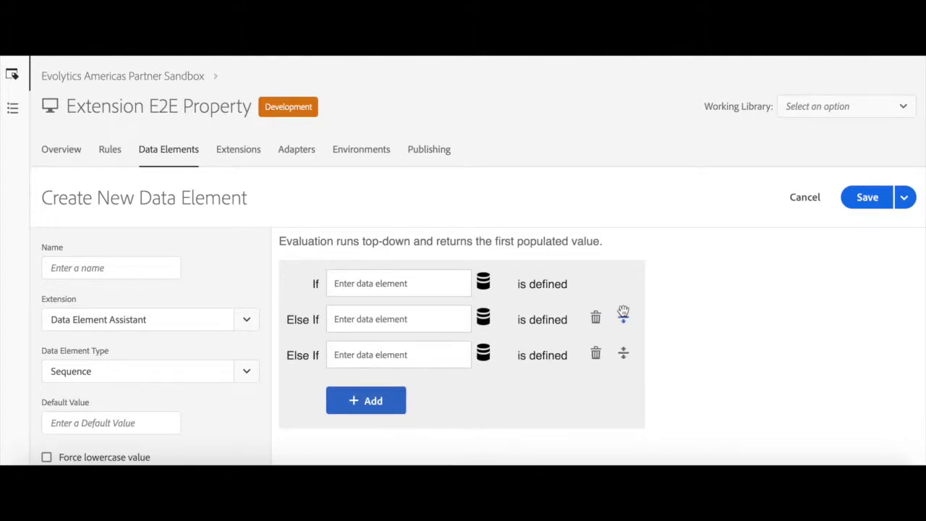
left_click_drag(623, 349, 617, 279)
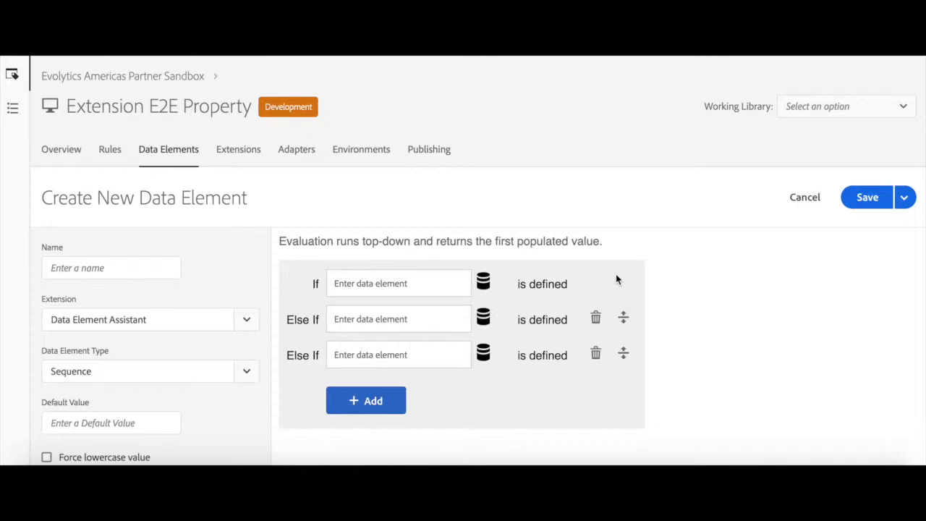